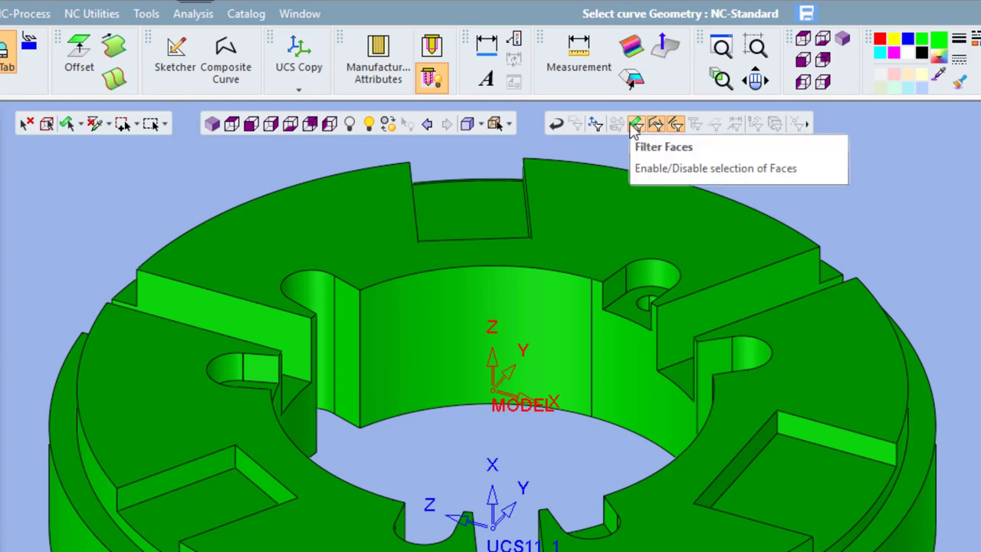
Step: Outline the ring's top face as a contour and set face selection mode to Expand to Pocket
click(610, 196)
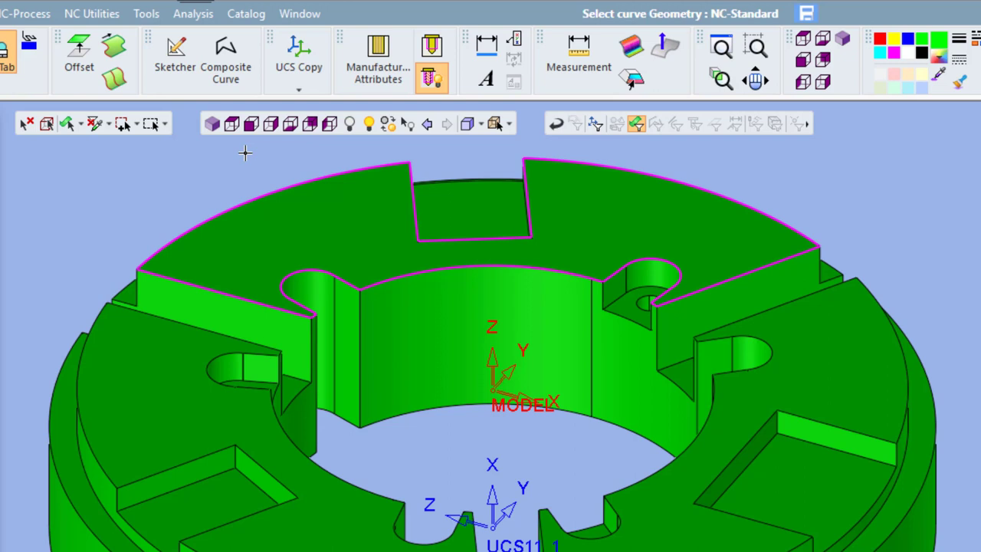
click(70, 124)
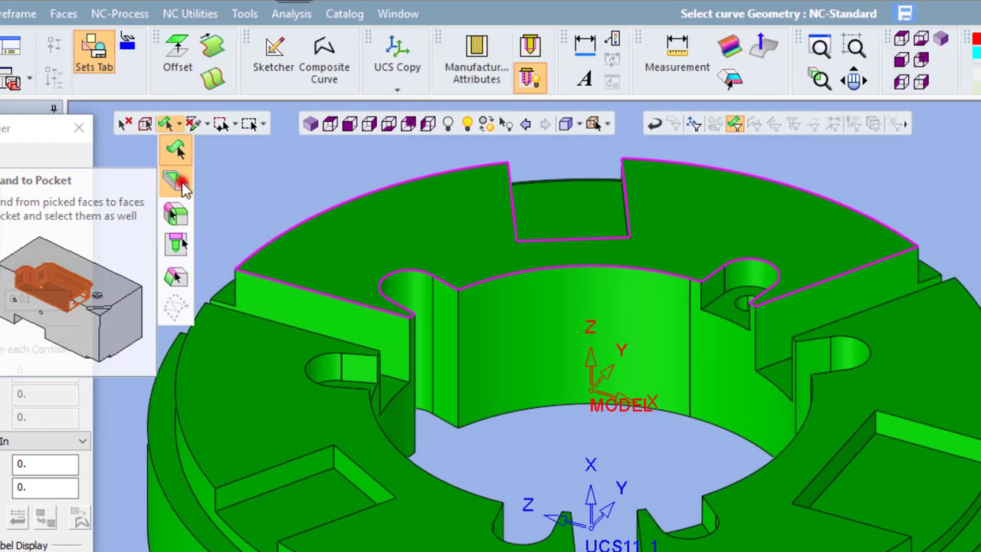
click(345, 186)
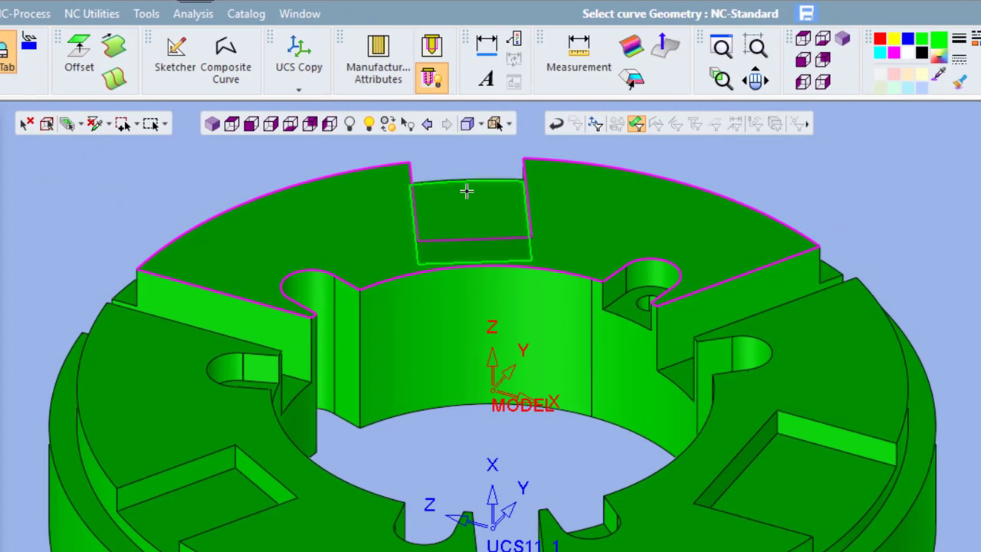
Step: Add the back pocket face and the right-hand slot face to the contour, checking it from above
click(466, 191)
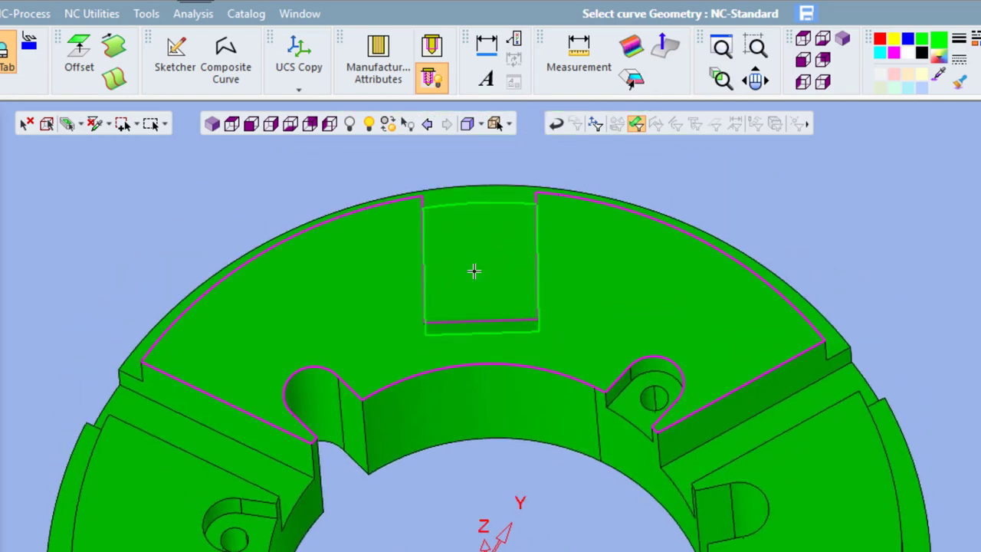
click(473, 271)
middle_drag(483, 246, 448, 260)
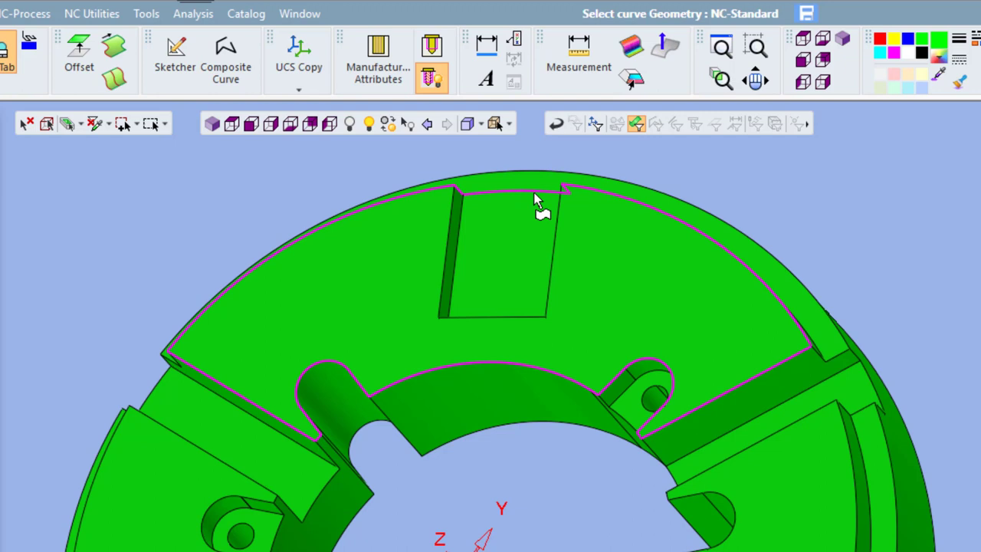
click(760, 399)
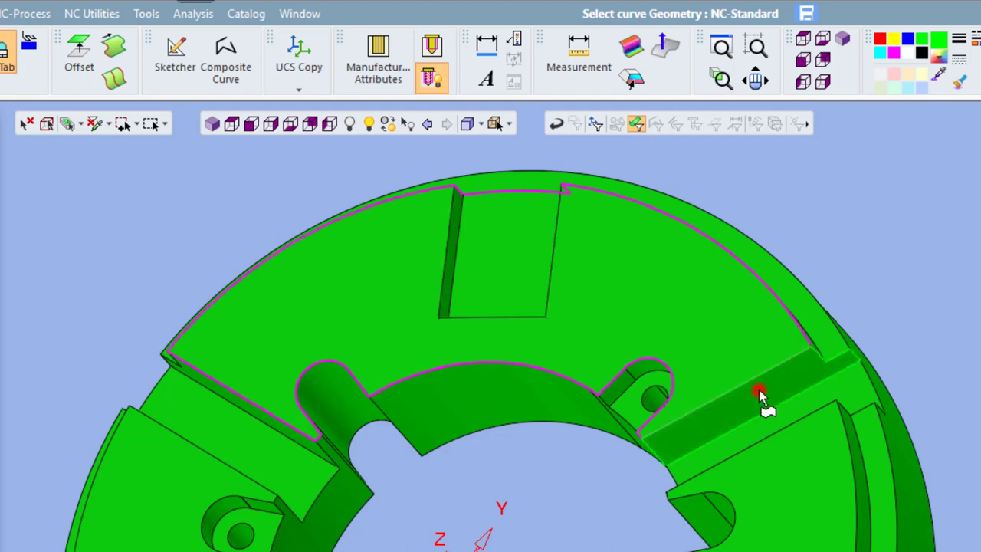
mouse_move(875, 256)
middle_down()
mouse_move(952, 273)
mouse_move(950, 252)
middle_up()
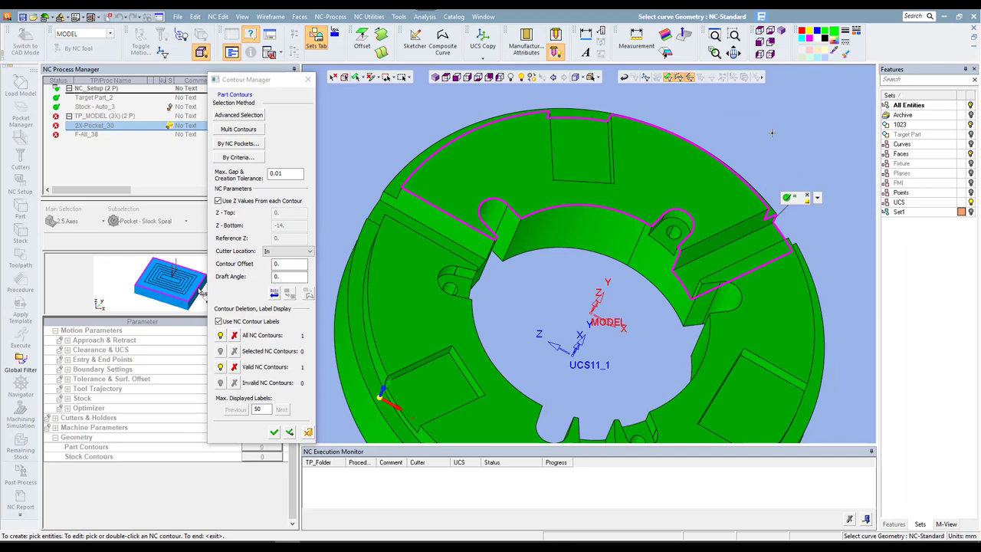
click(435, 77)
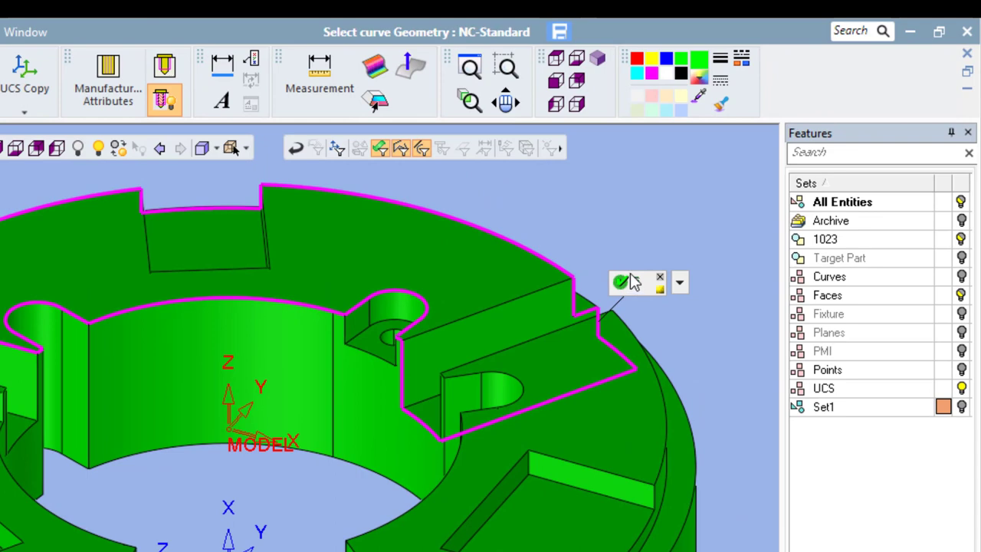
drag(629, 275, 604, 216)
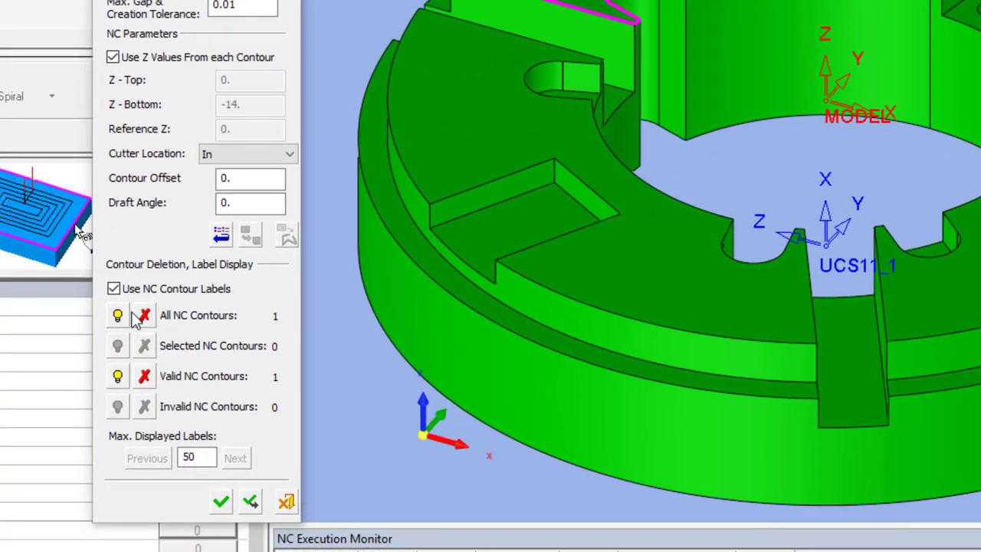
click(113, 288)
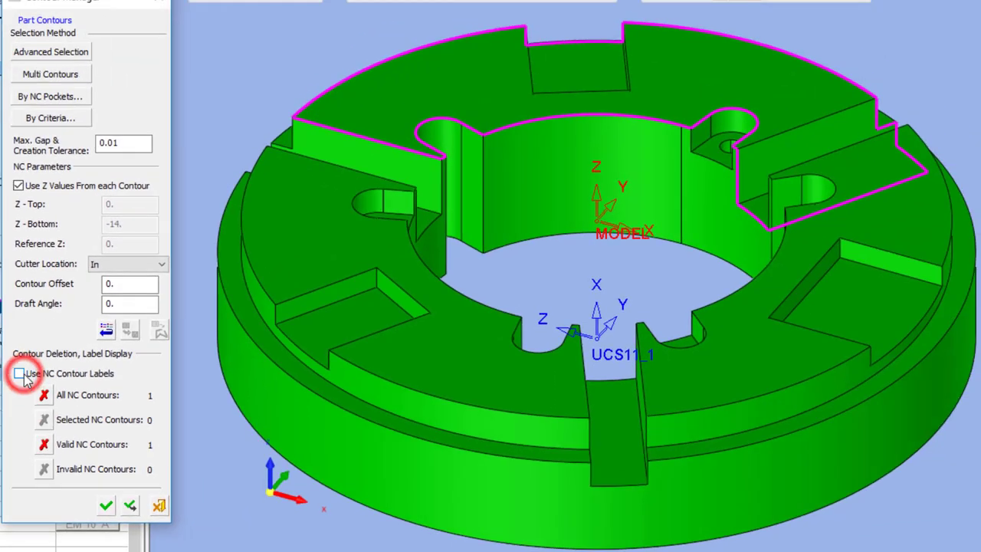
click(19, 373)
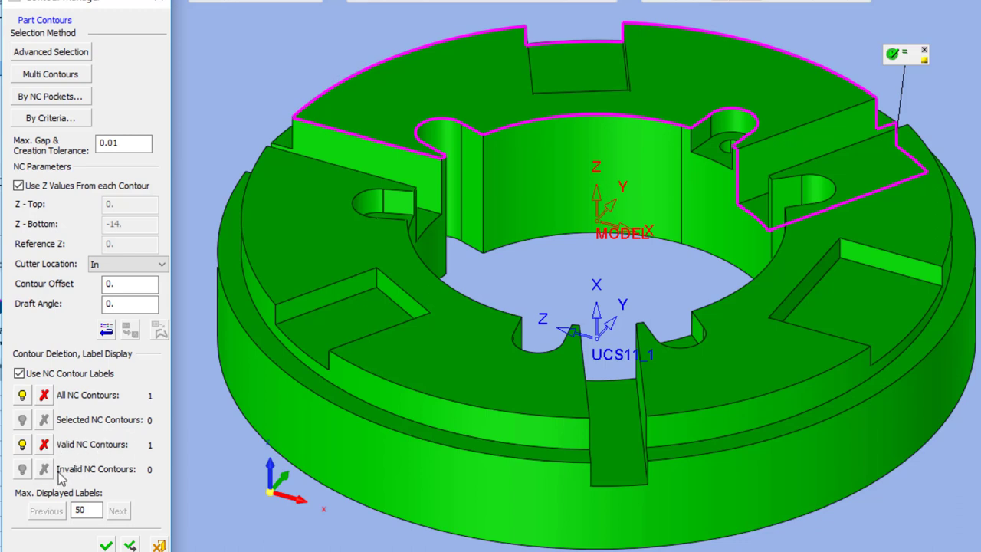
Step: Delete all NC contours so the count is 0, then start a new chain on the top face
click(21, 395)
click(22, 395)
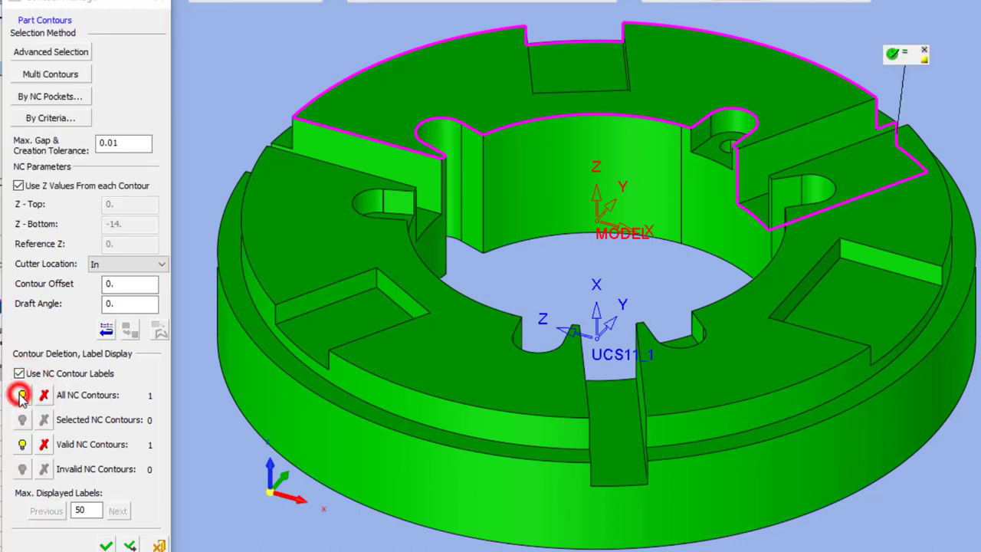
click(22, 395)
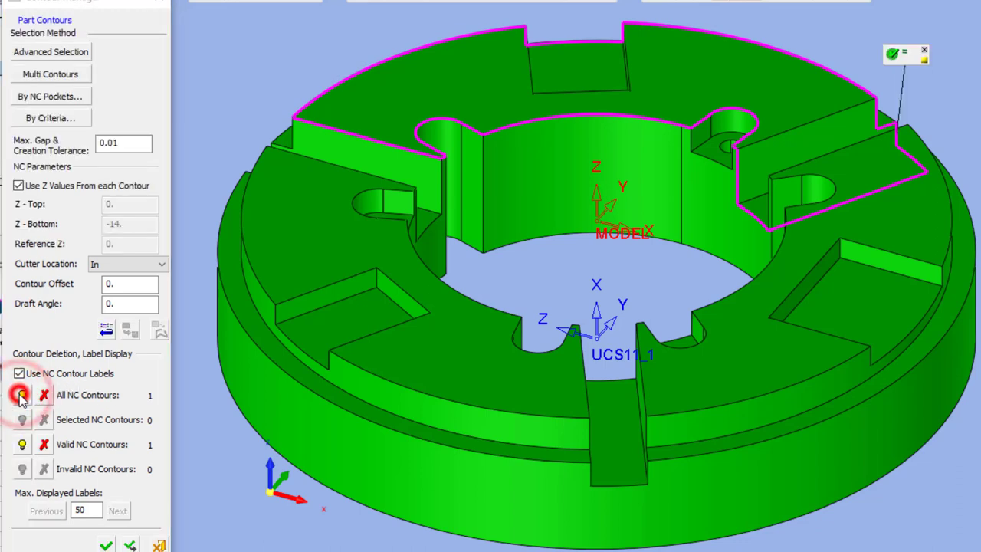
click(43, 395)
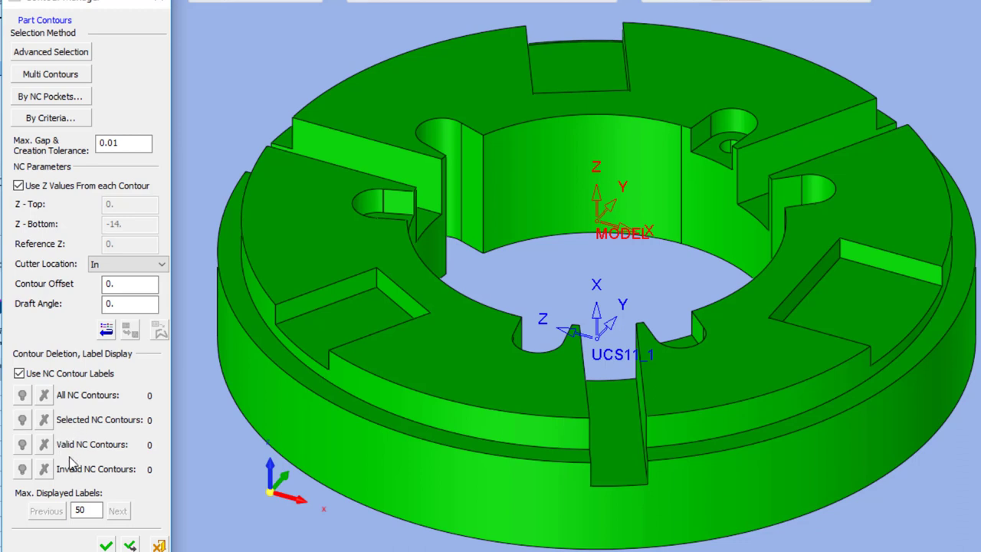
click(647, 69)
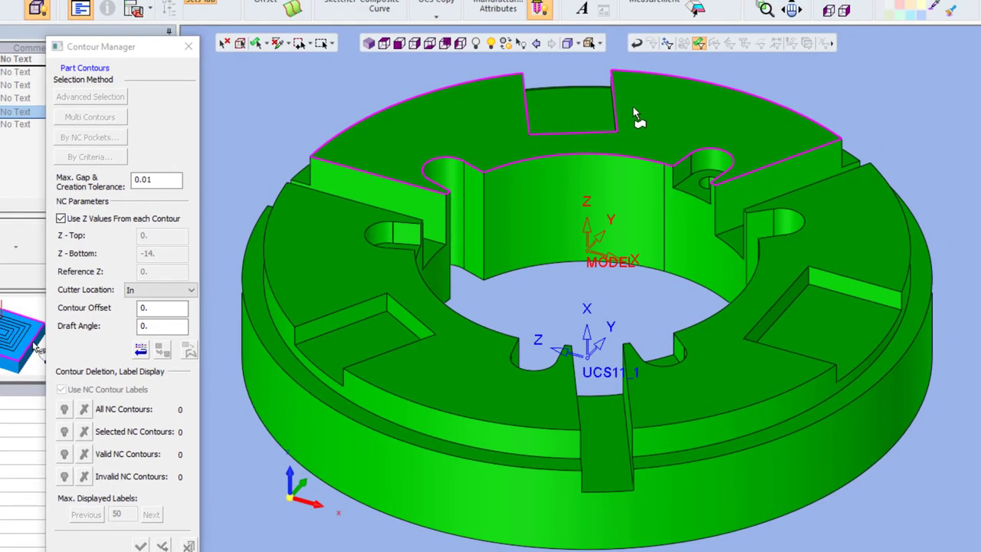
Step: Turn the top-face chain into one valid NC contour and select its label for editing
click(659, 115)
click(659, 115)
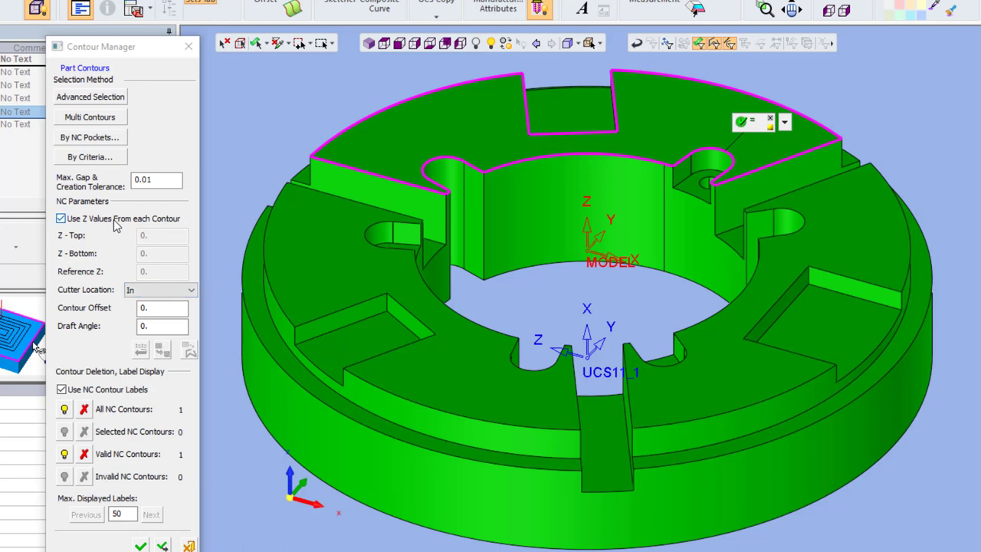
click(742, 122)
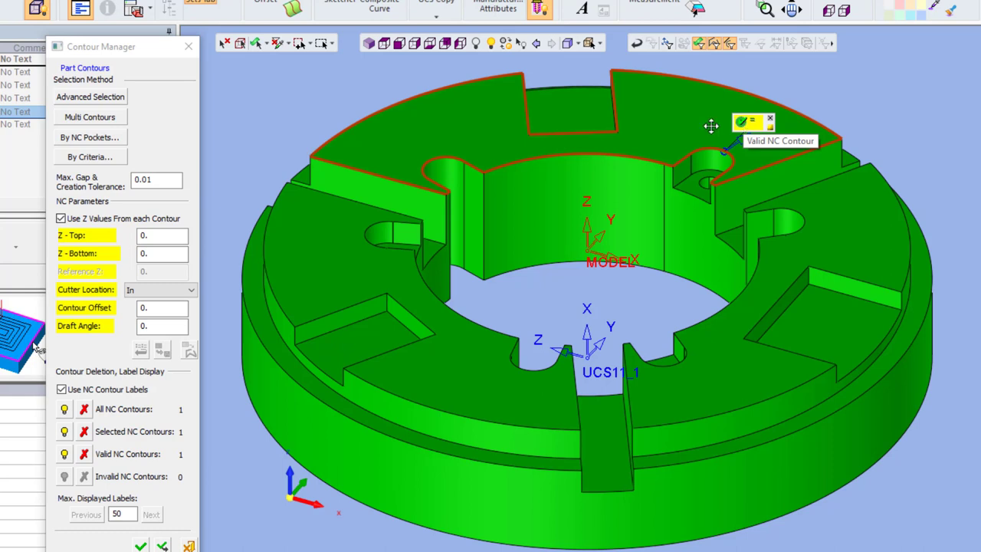
Step: Set the contour's Z-Bottom to -14 from the model and cutter location to On, then accept
click(157, 236)
click(153, 254)
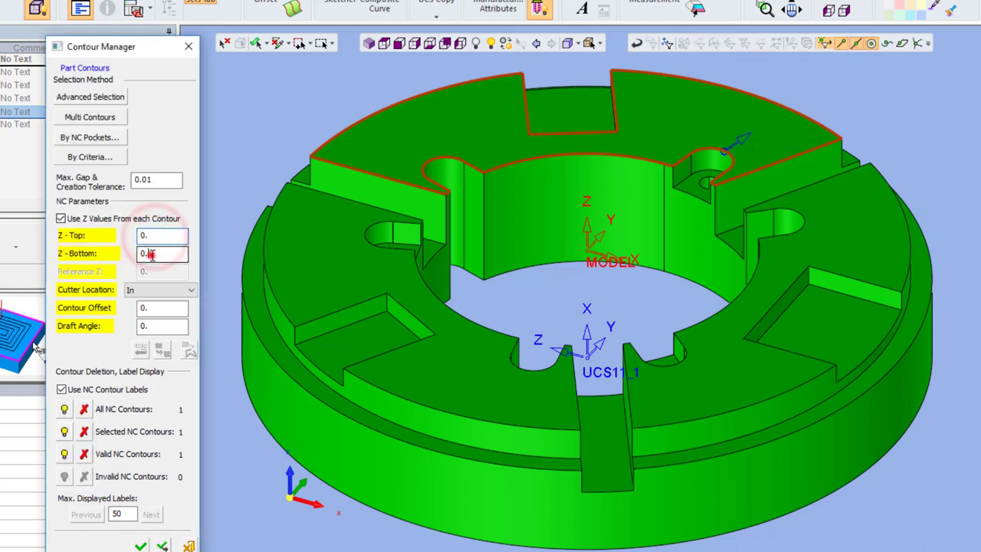
click(713, 238)
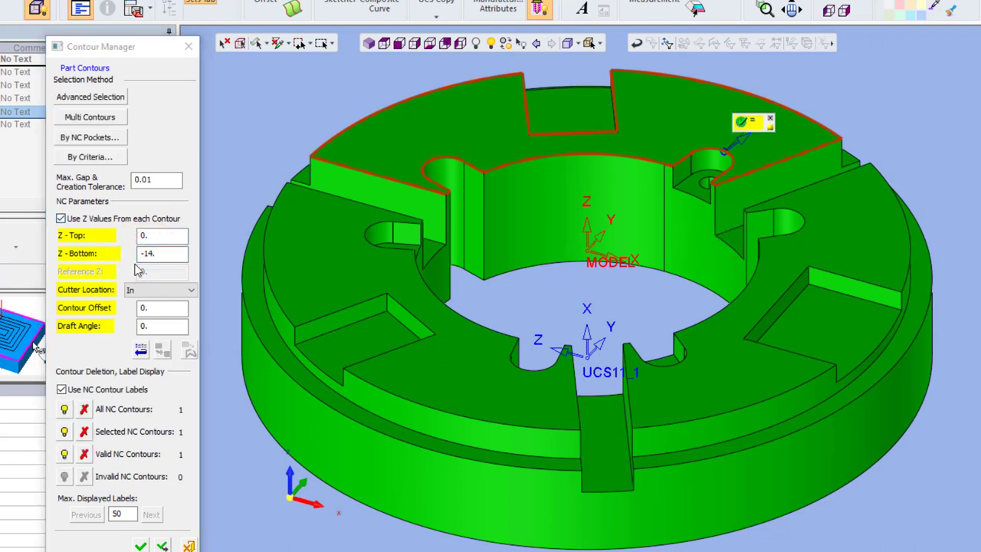
click(151, 291)
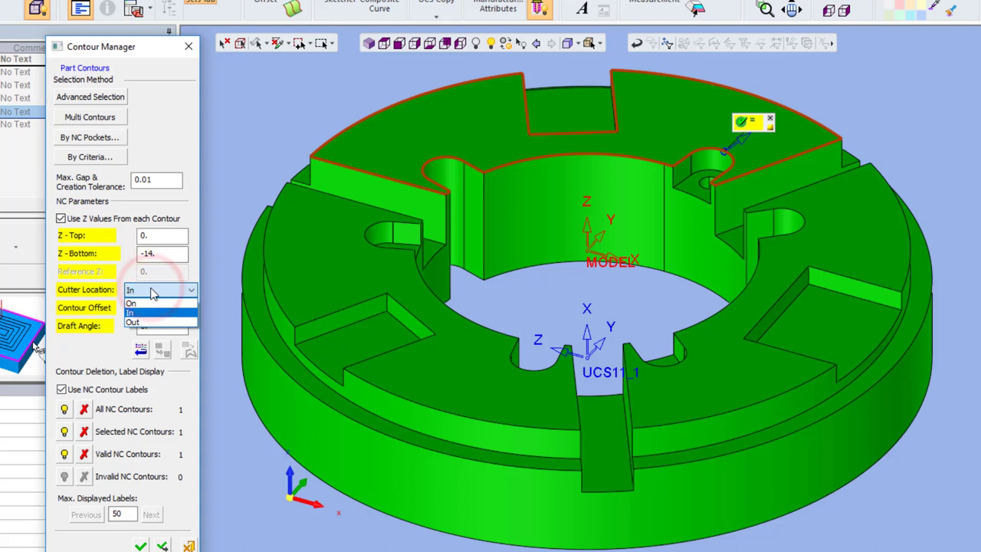
click(150, 302)
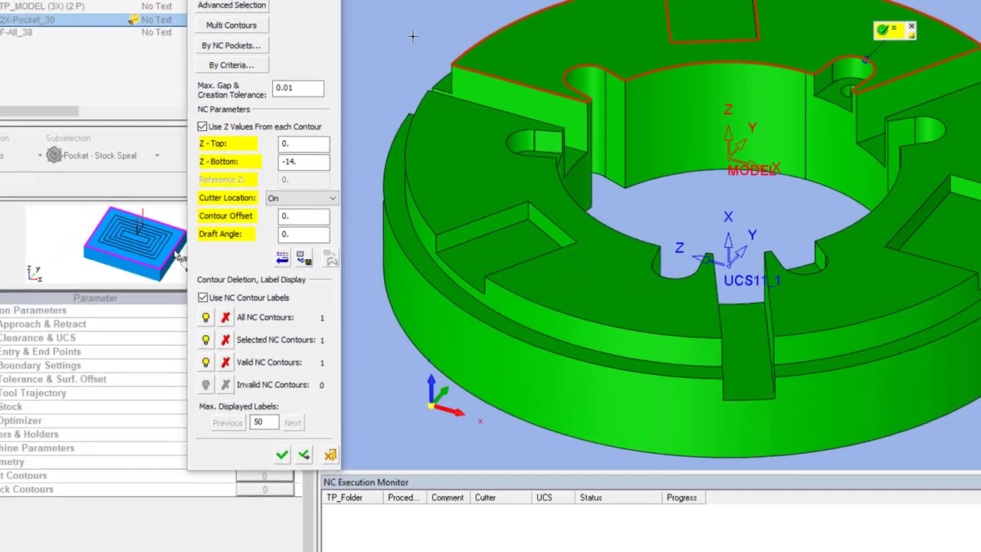
click(140, 546)
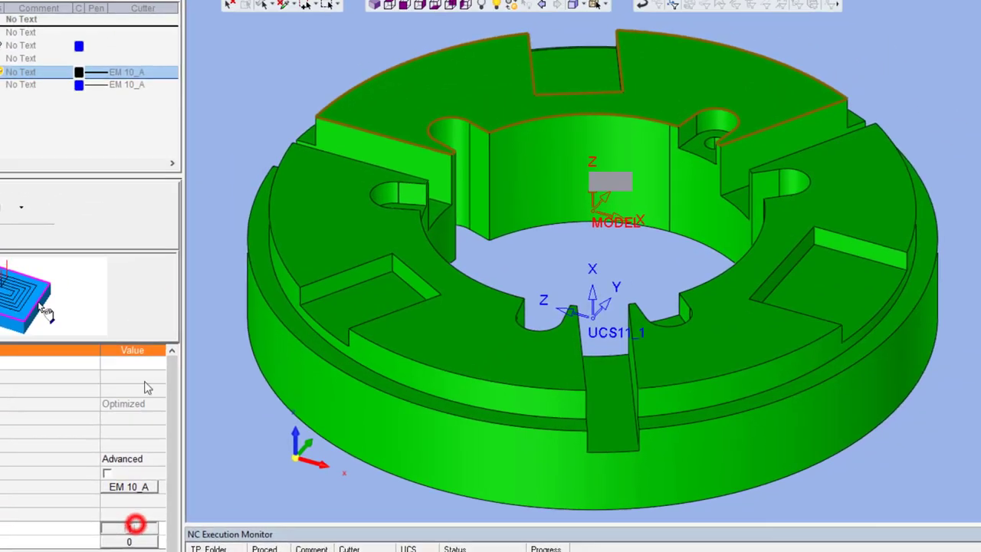
Step: Reopen Contour Manager and start a new chain from an edge on the ring's lower stepped face
click(135, 524)
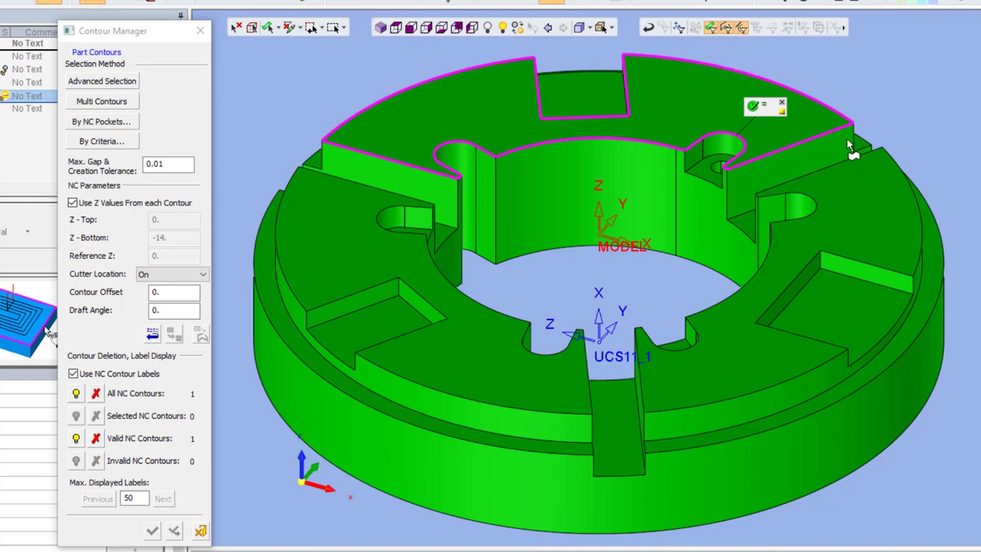
click(762, 278)
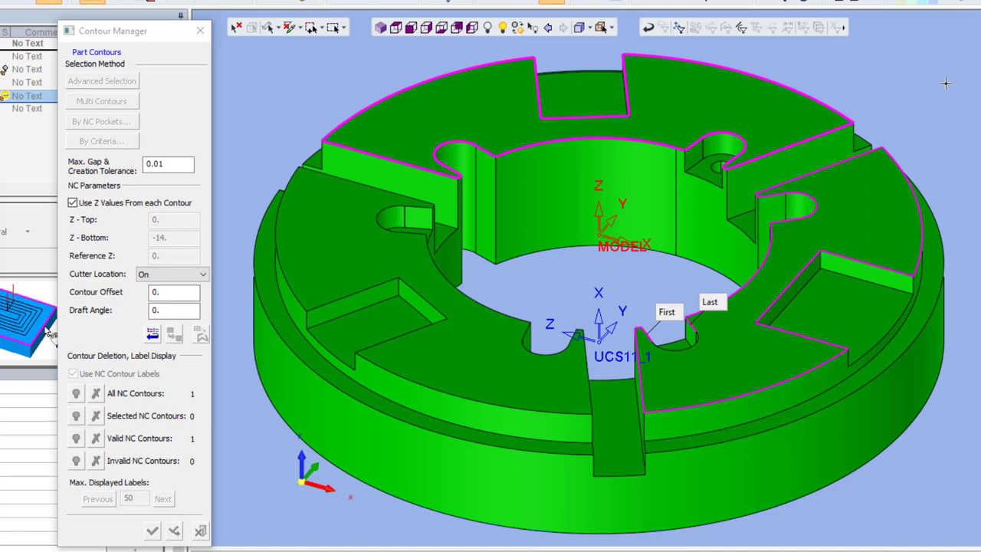
scroll(706, 346, up, 3)
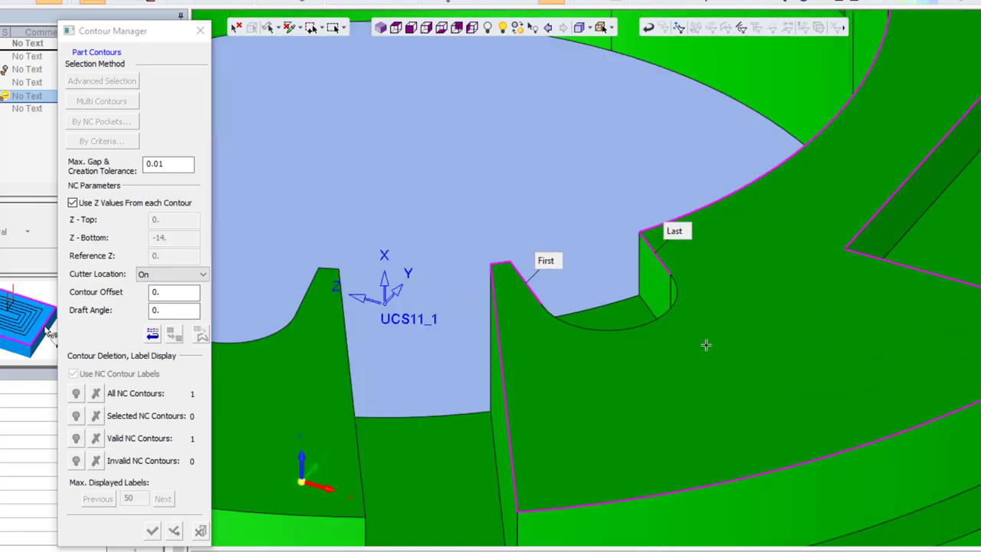
middle_drag(702, 269, 683, 156)
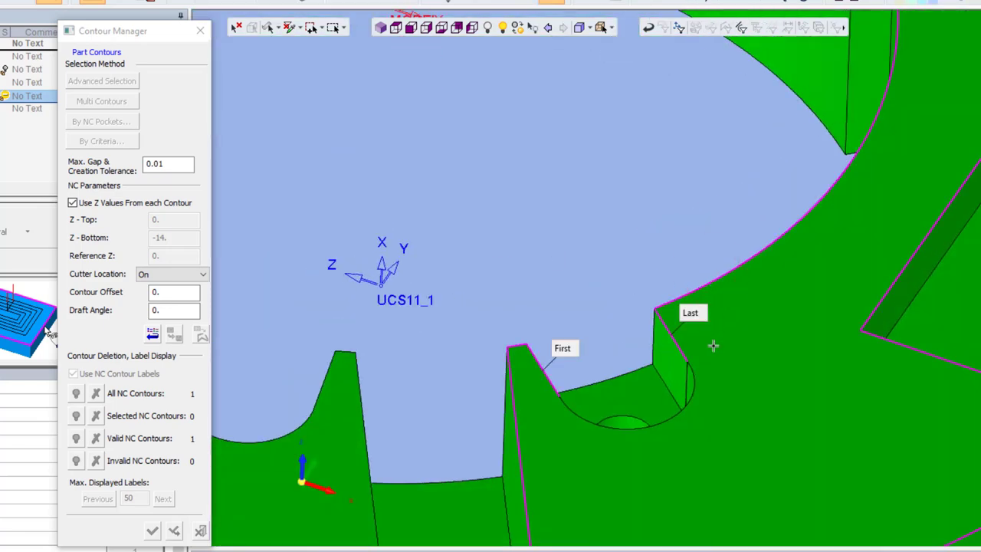
scroll(668, 203, up, 3)
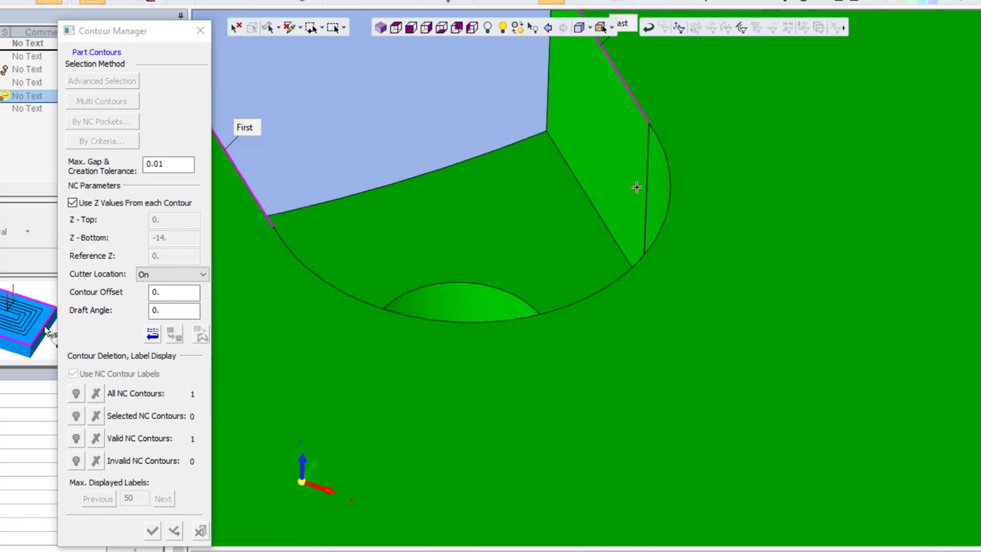
middle_drag(637, 188, 669, 223)
scroll(714, 183, up, 3)
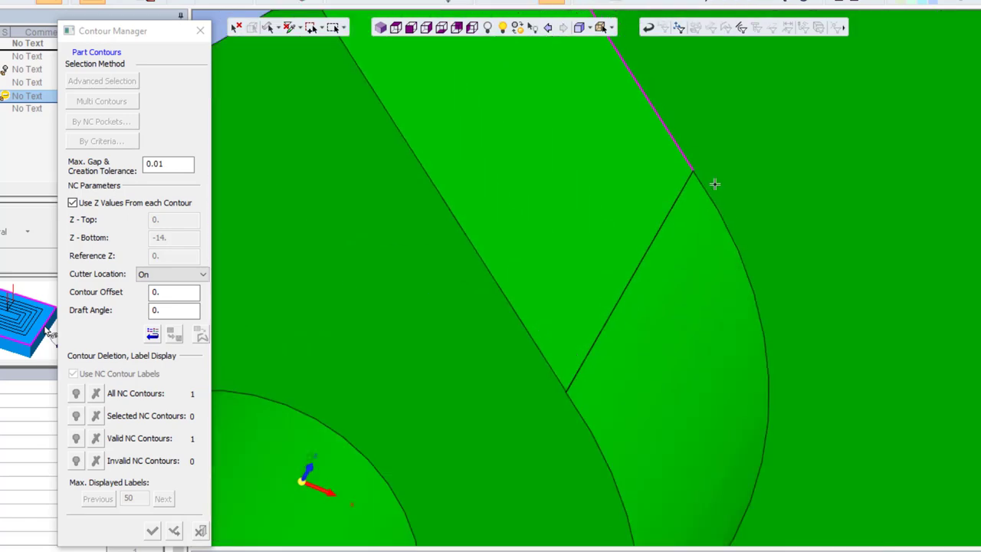
scroll(644, 189, up, 2)
middle_drag(648, 173, 705, 242)
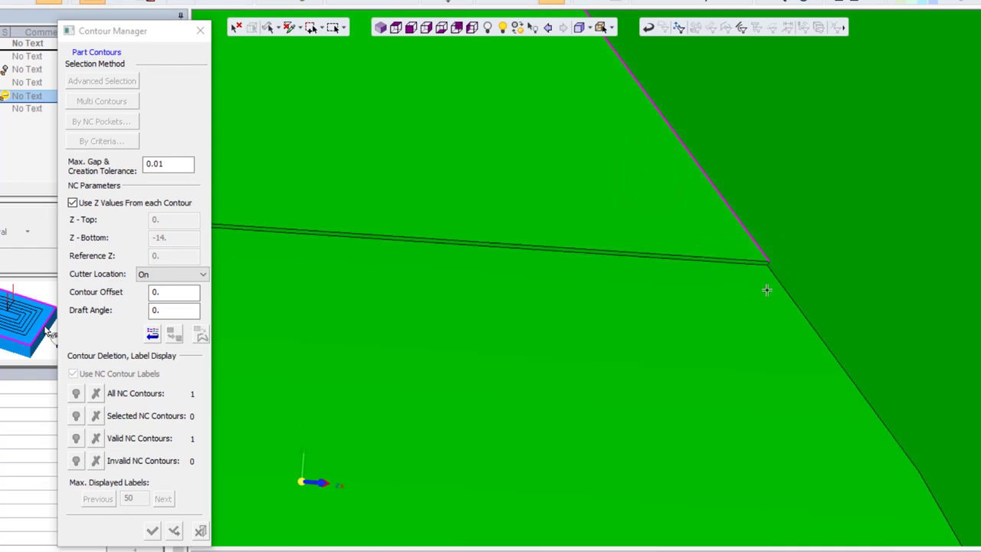
scroll(771, 254, down, 2)
scroll(756, 261, down, 2)
middle_drag(743, 261, 699, 211)
middle_drag(705, 254, 747, 226)
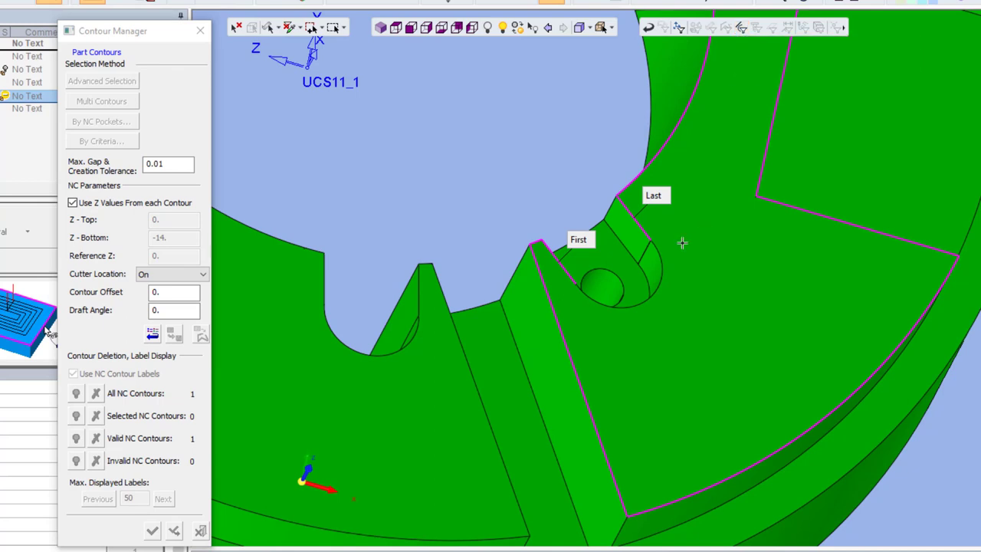
Step: With Filter Edges & Curves on, add the hole's arc edge and close the second contour
click(748, 30)
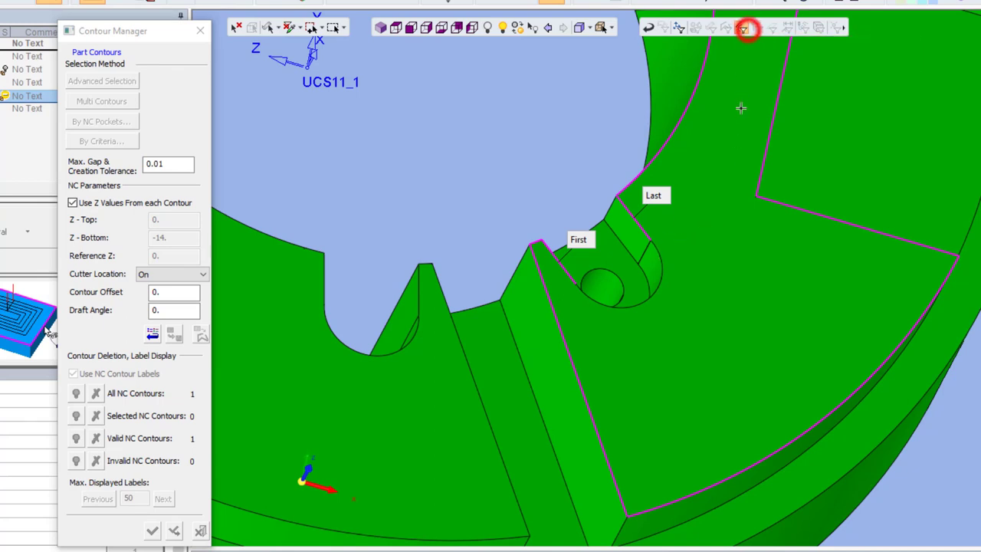
click(663, 272)
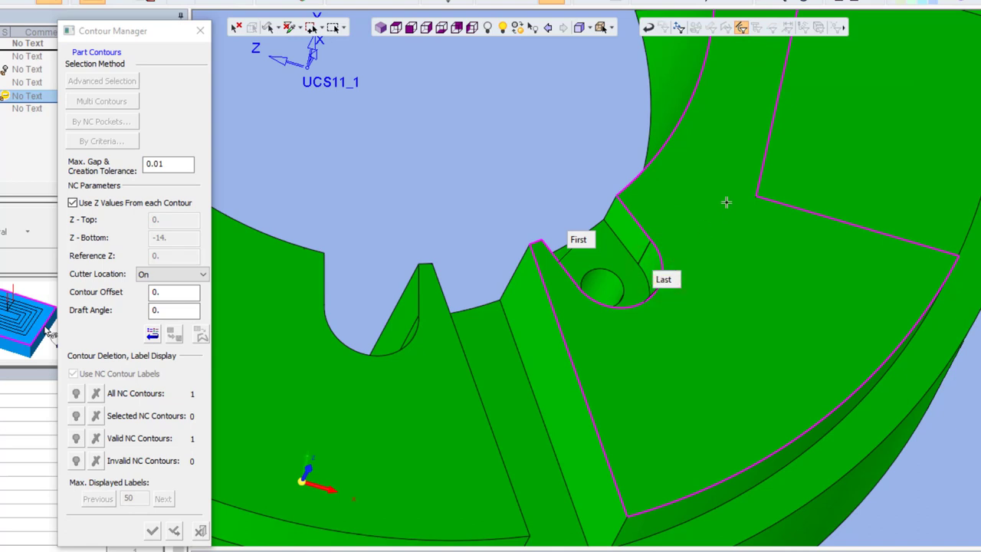
middle_click(726, 201)
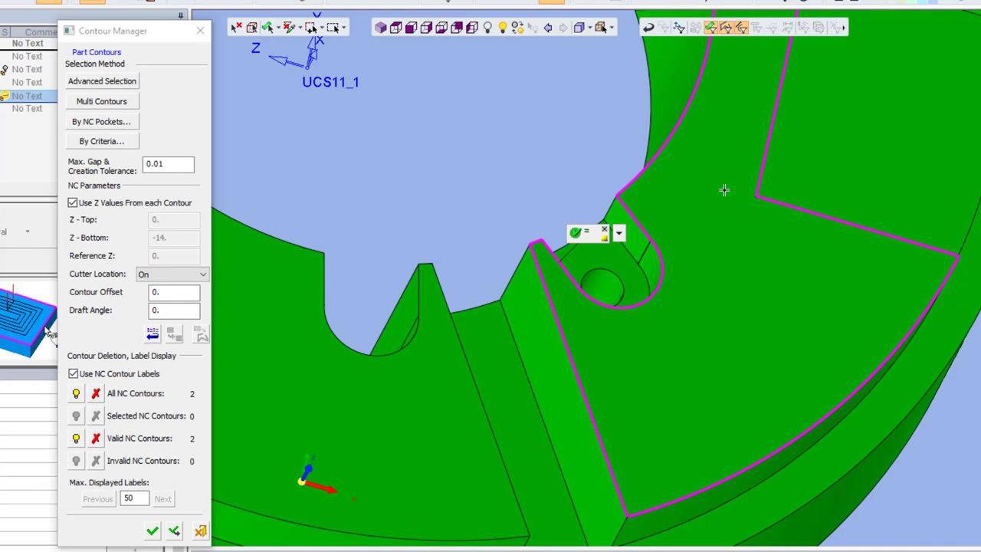
scroll(724, 190, down, 5)
middle_drag(724, 190, 700, 230)
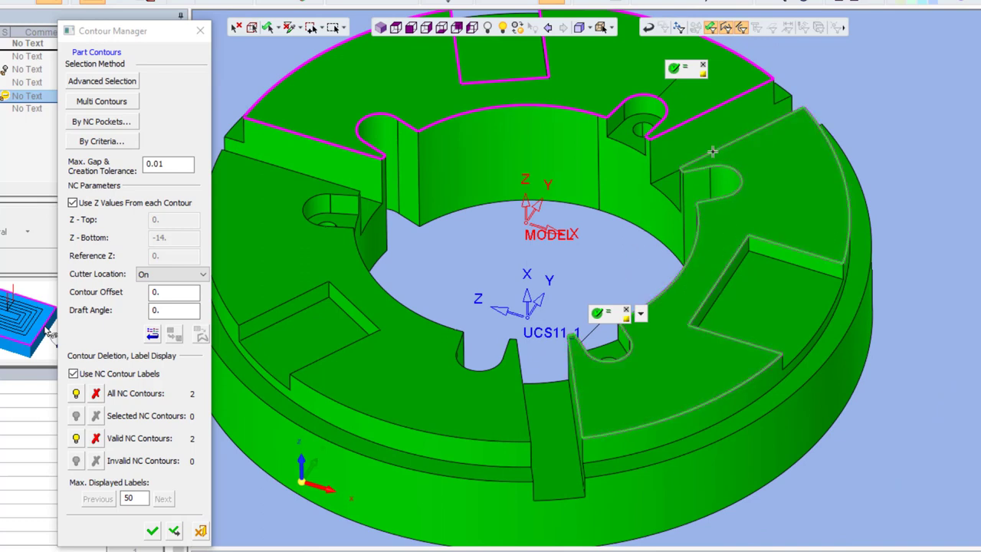
Step: Select the right pocket's NC contour and apply cutter location In
click(708, 248)
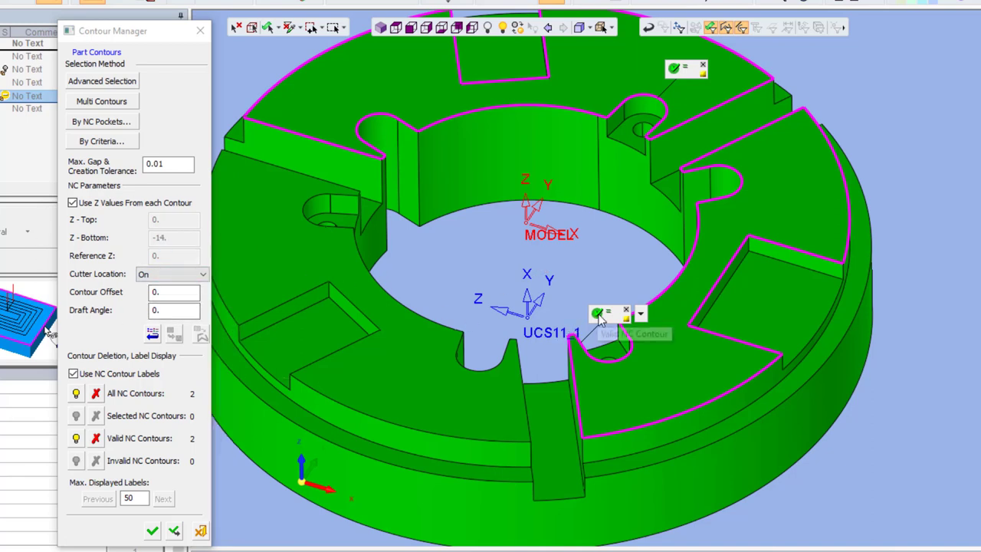
click(599, 314)
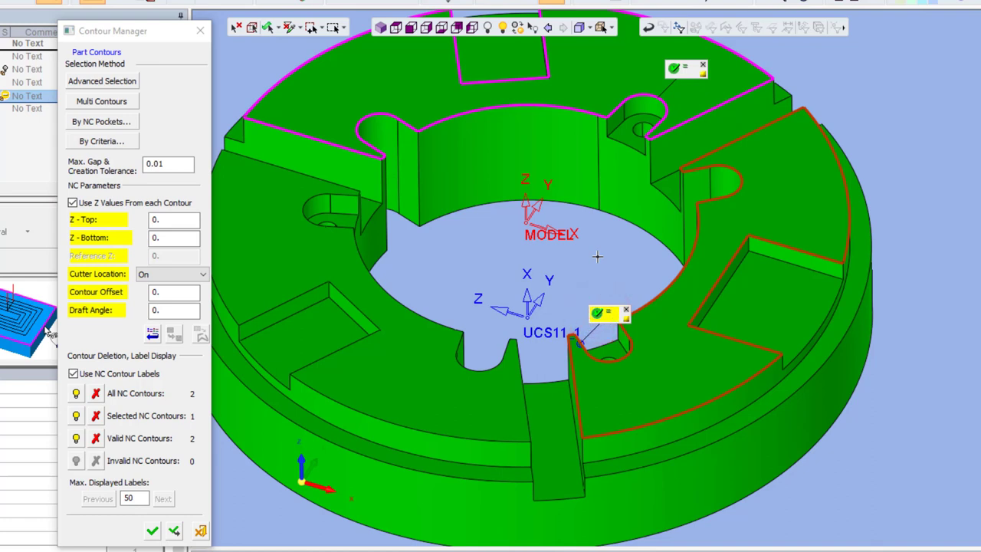
click(200, 273)
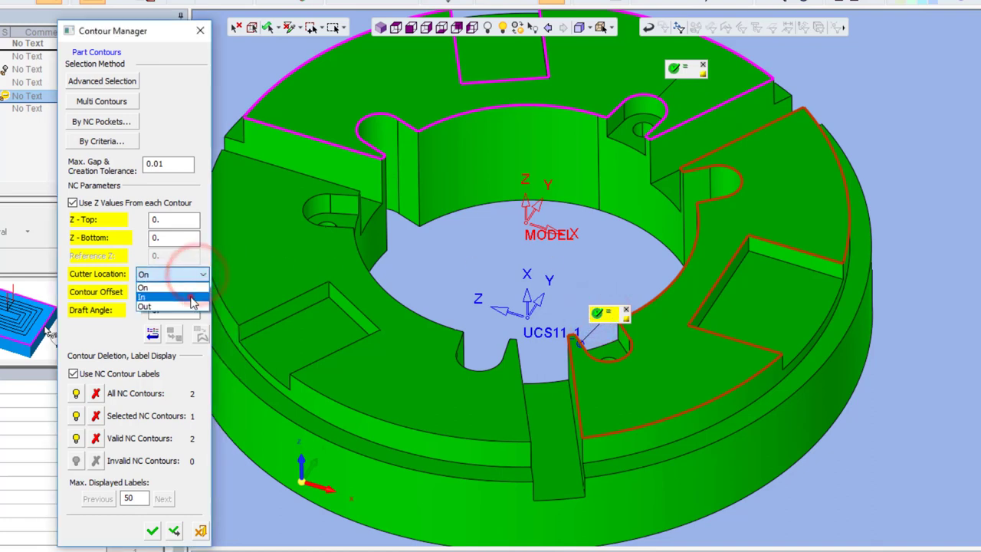
click(193, 299)
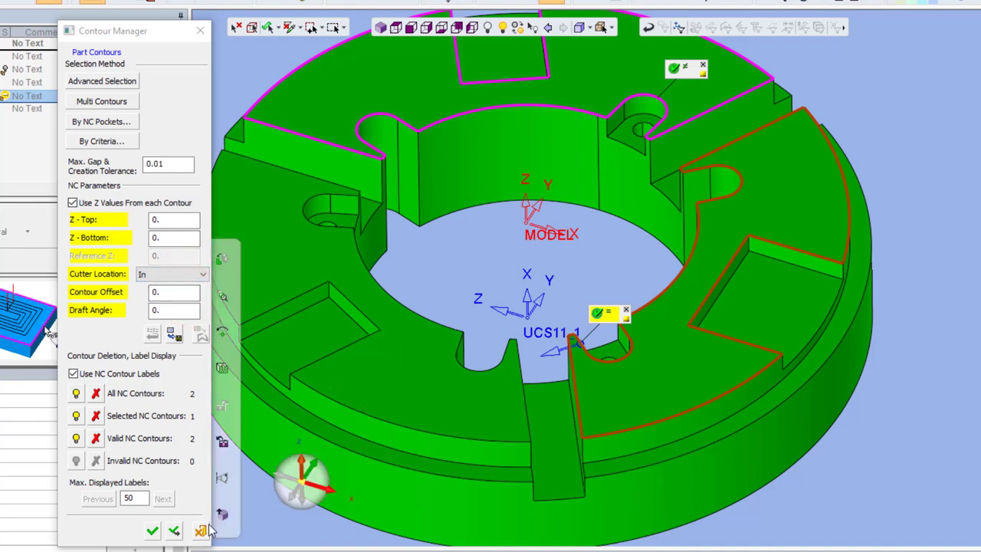
click(174, 531)
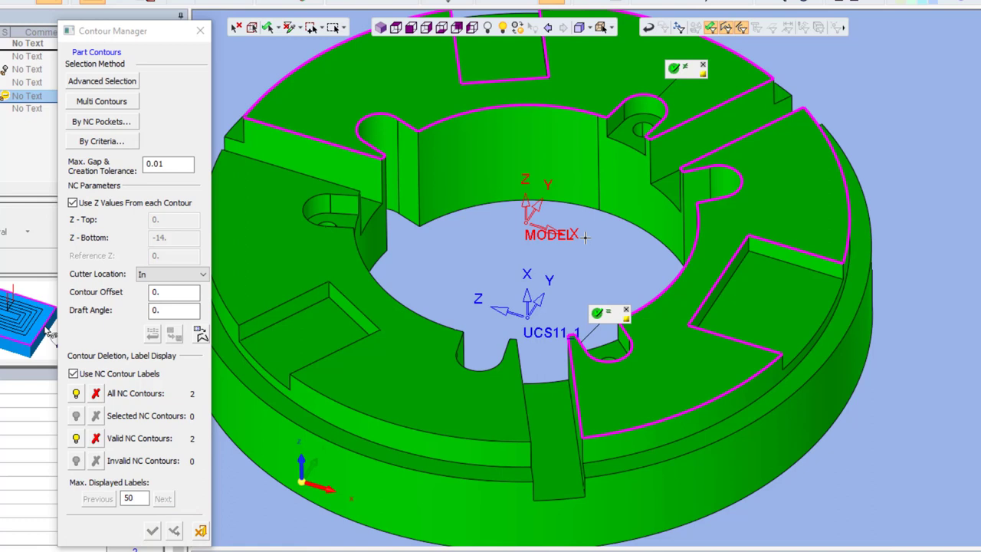
Step: Select both NC contours and apply Z-Bottom -14 and cutter location In to them
click(676, 70)
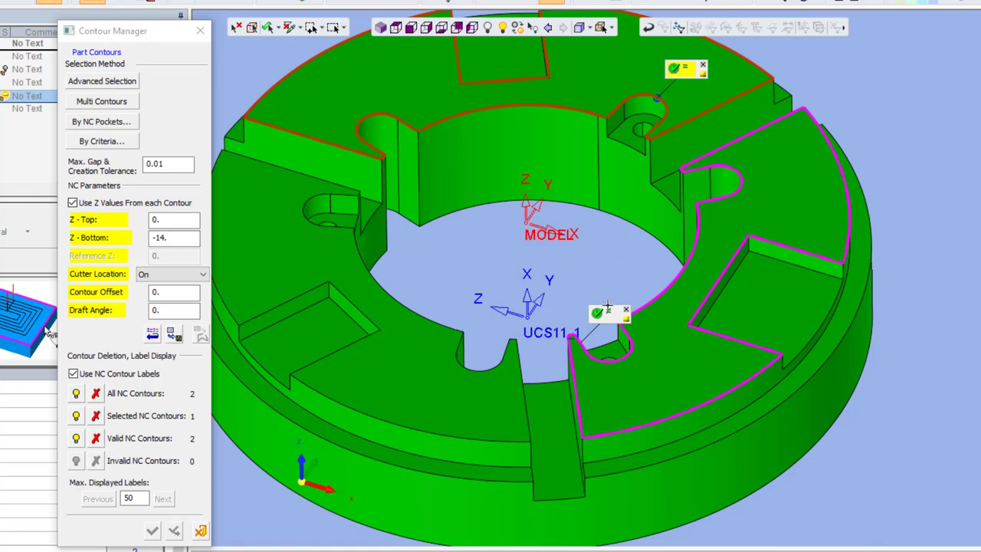
click(600, 317)
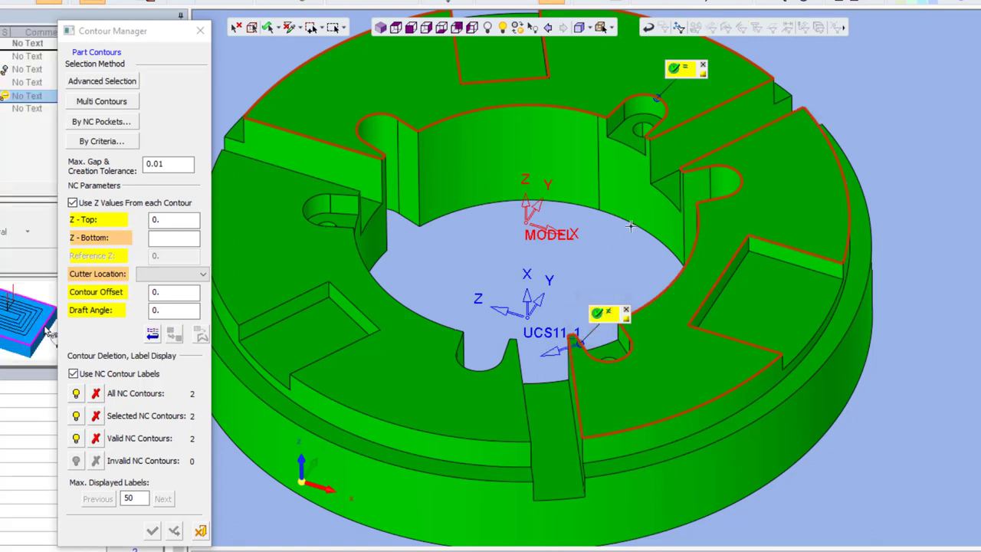
click(164, 238)
text(-14)
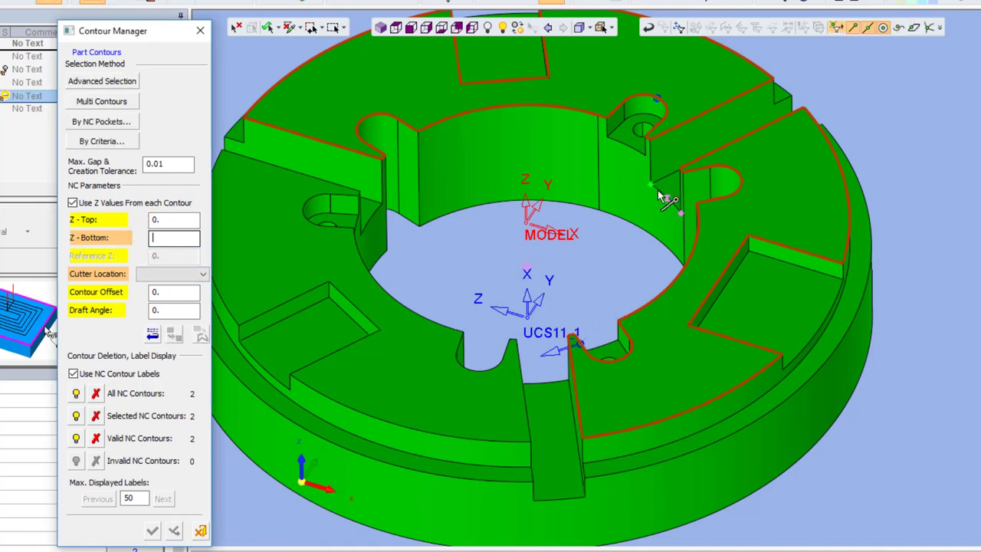
key(Return)
click(202, 274)
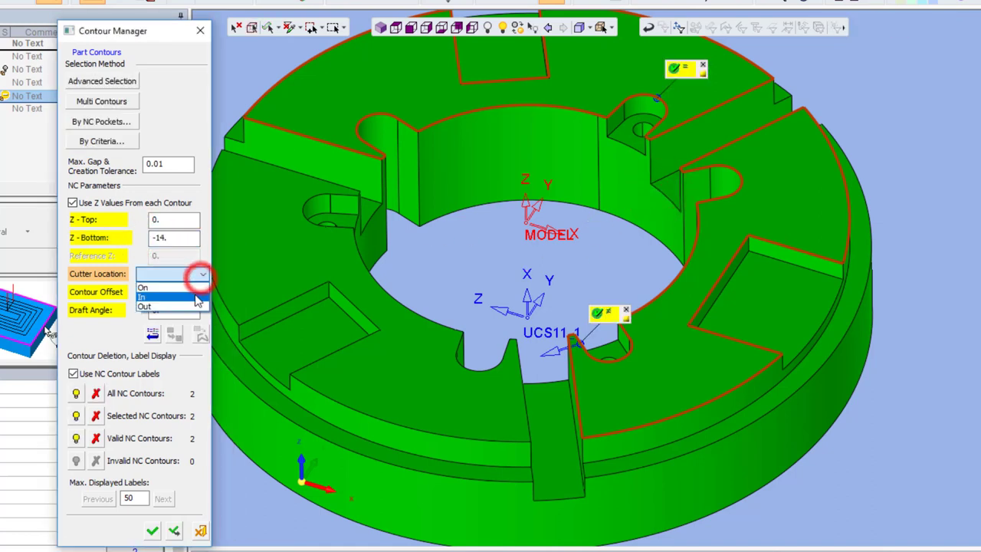
click(190, 291)
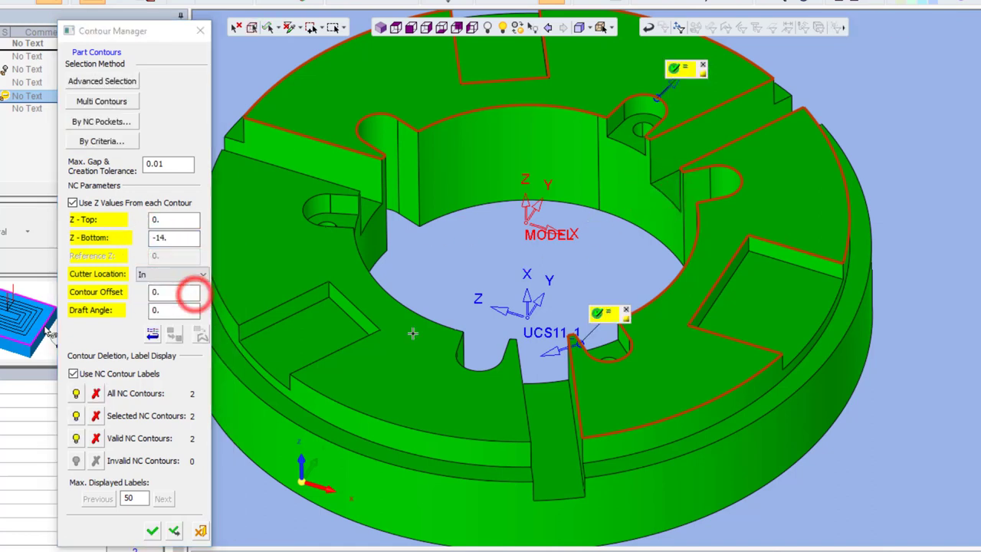
click(174, 530)
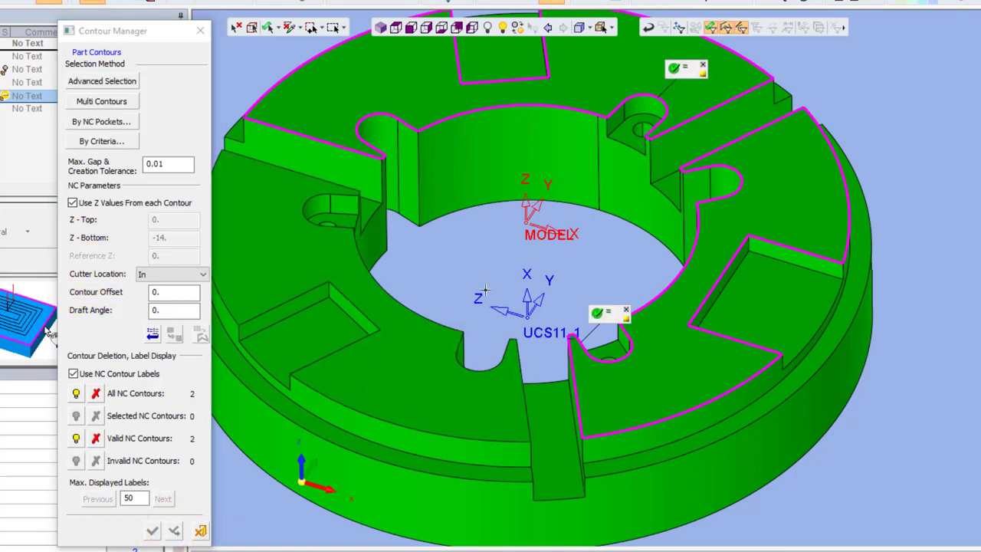
click(429, 323)
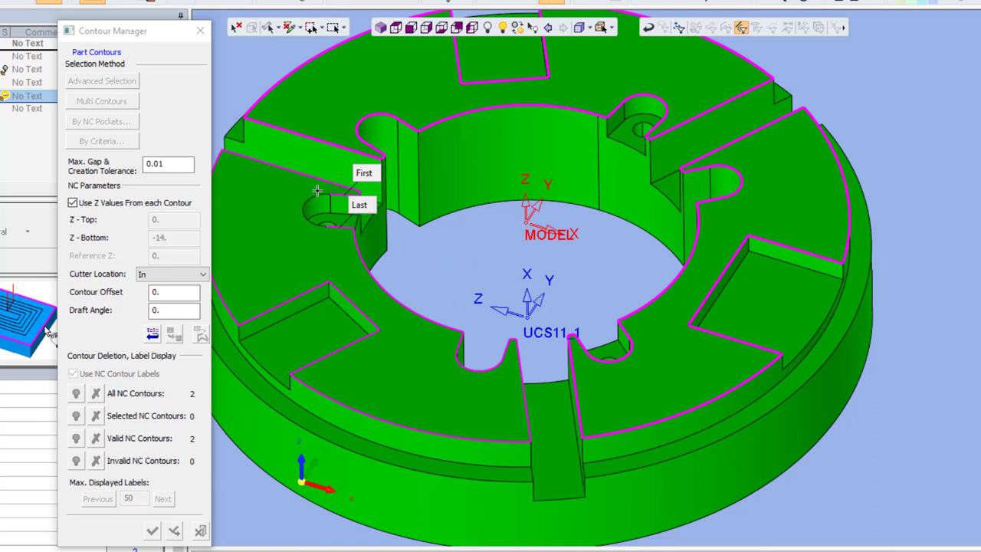
Step: Close the left pocket contour, which is listed as invalid (not 2D closed)
middle_click(435, 249)
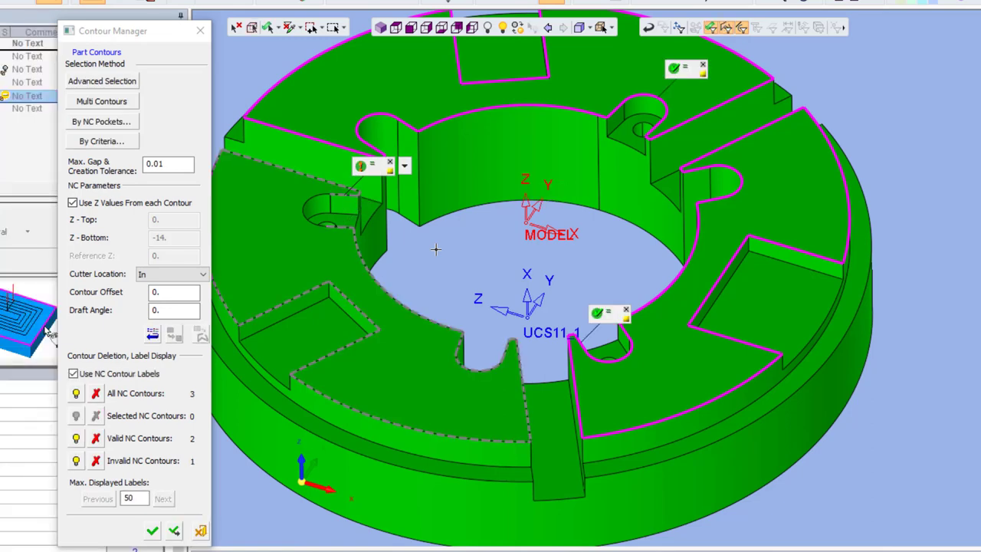
middle_drag(435, 249, 490, 247)
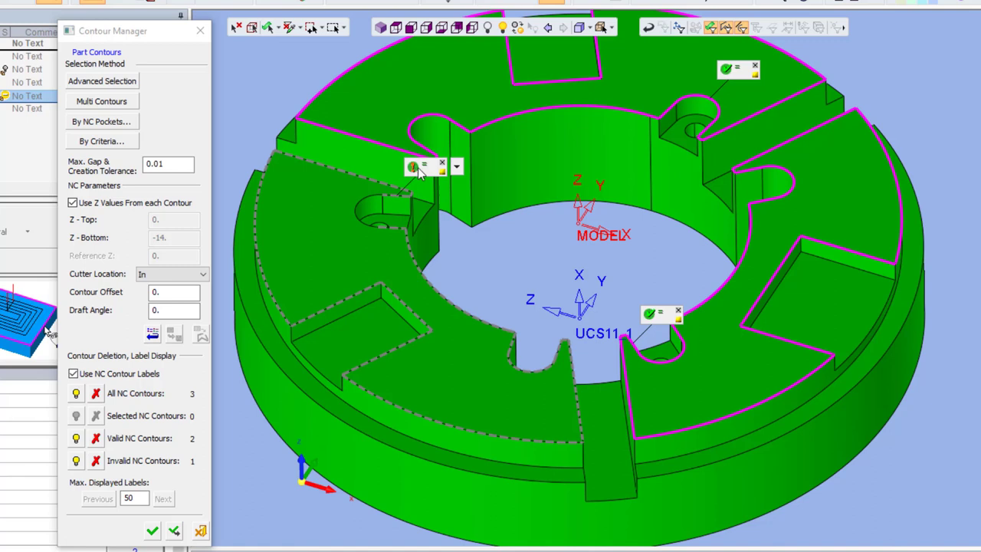
Step: Delete the invalid left-pocket contour in the Contour Manager, leaving two valid NC contours
click(442, 167)
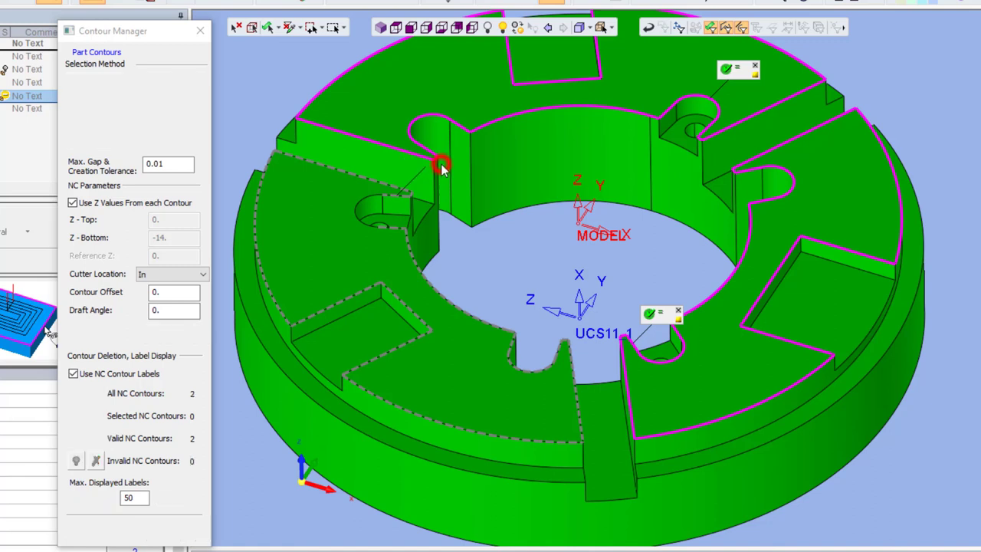